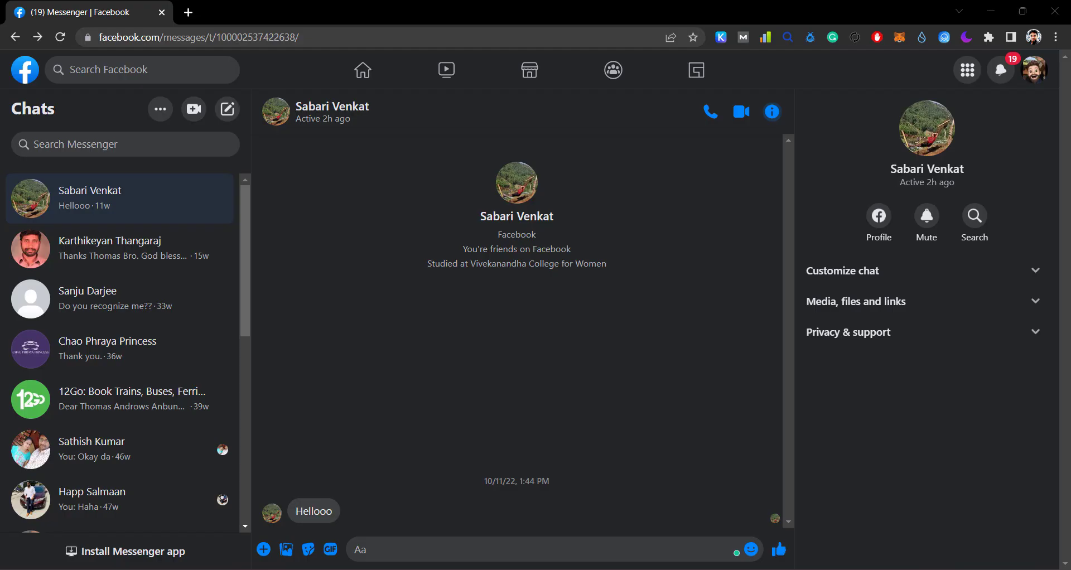
Browse the Messenger chat list, checking conversation options and the archived chats.
{"action": "left_click", "coordinate": [83, 144]}
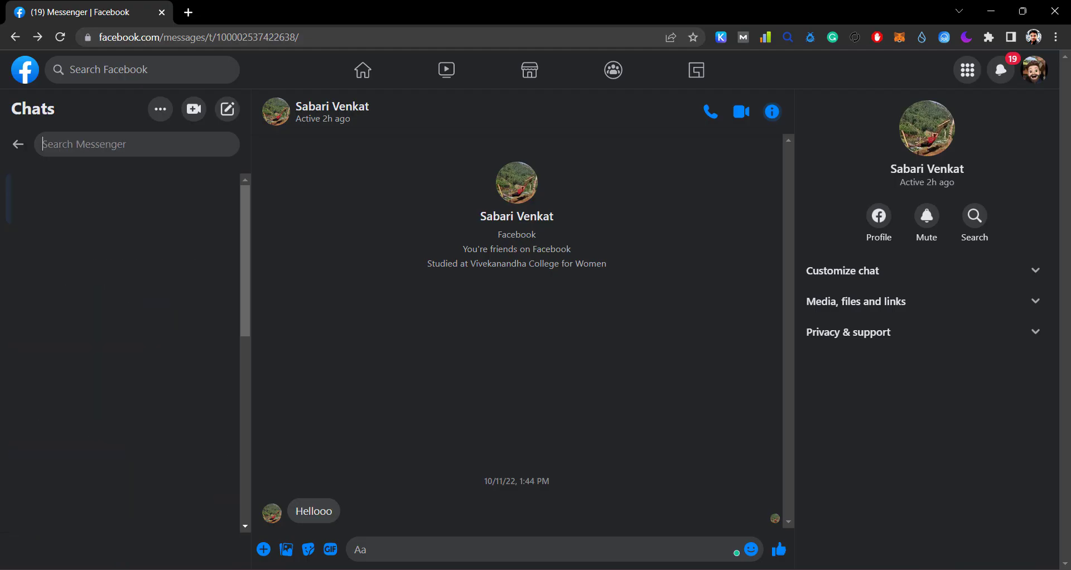
{"action": "left_click", "coordinate": [17, 144]}
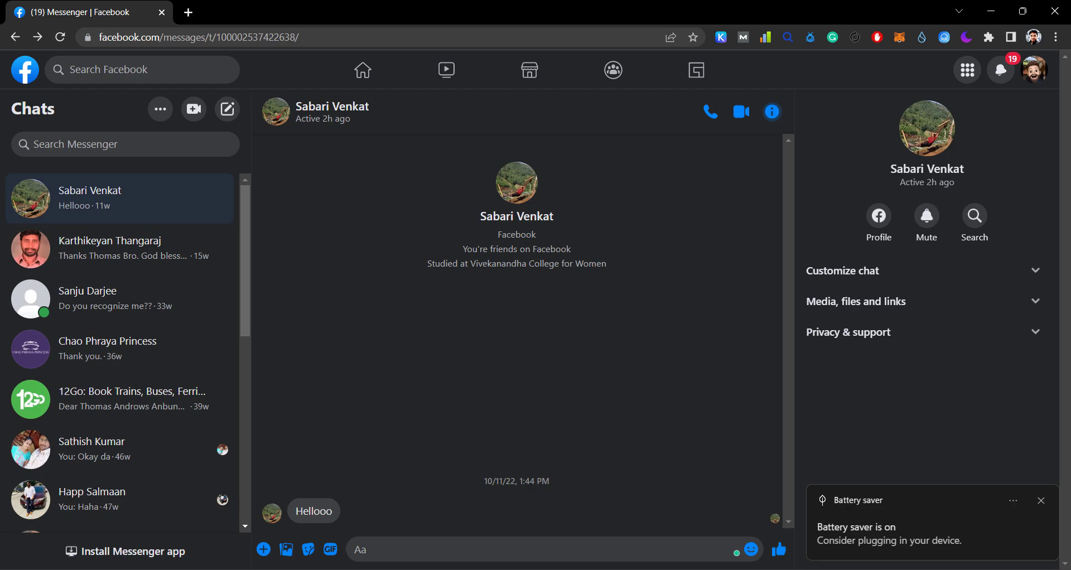
{"action": "mouse_move", "coordinate": [201, 199]}
{"action": "left_click", "coordinate": [202, 199]}
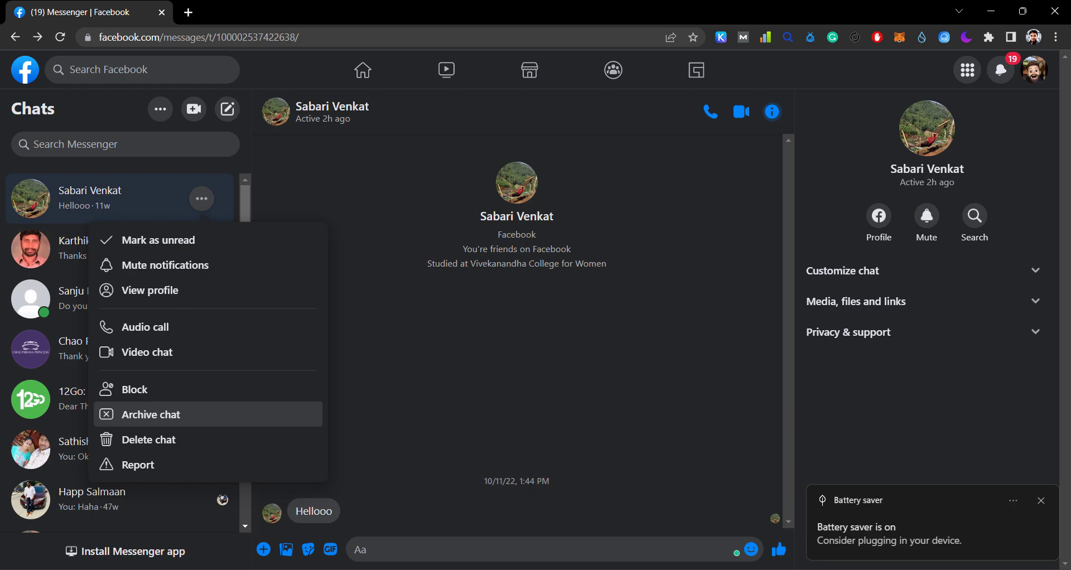
{"action": "key", "text": "Escape"}
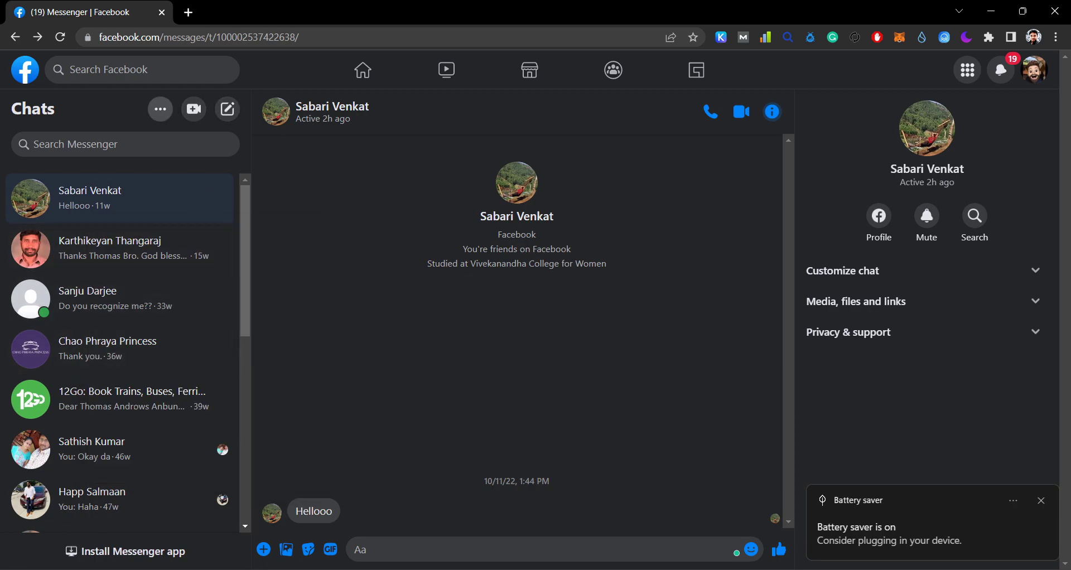
{"action": "left_click", "coordinate": [160, 109]}
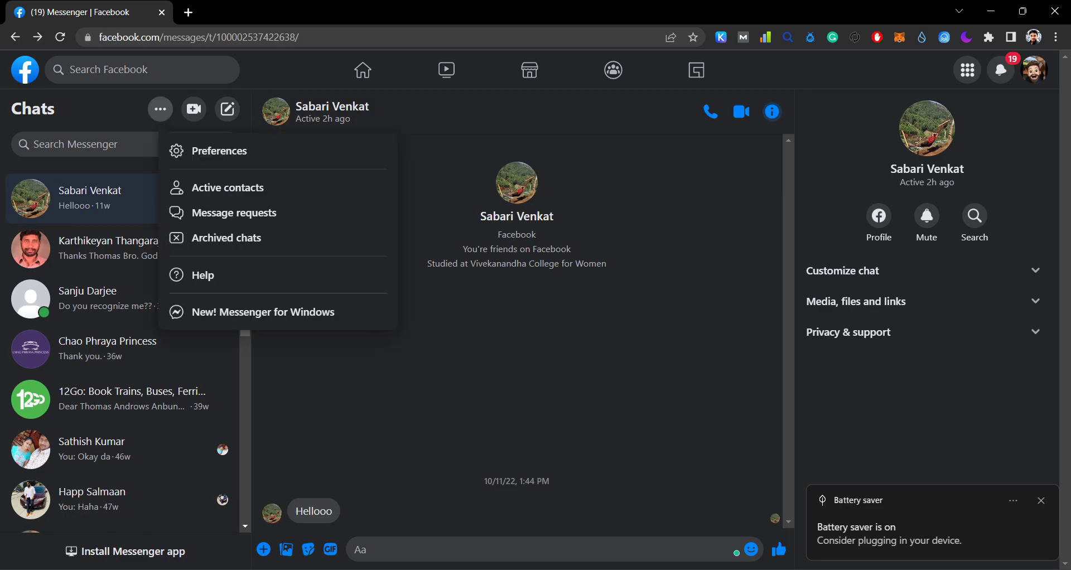
{"action": "left_click", "coordinate": [223, 237]}
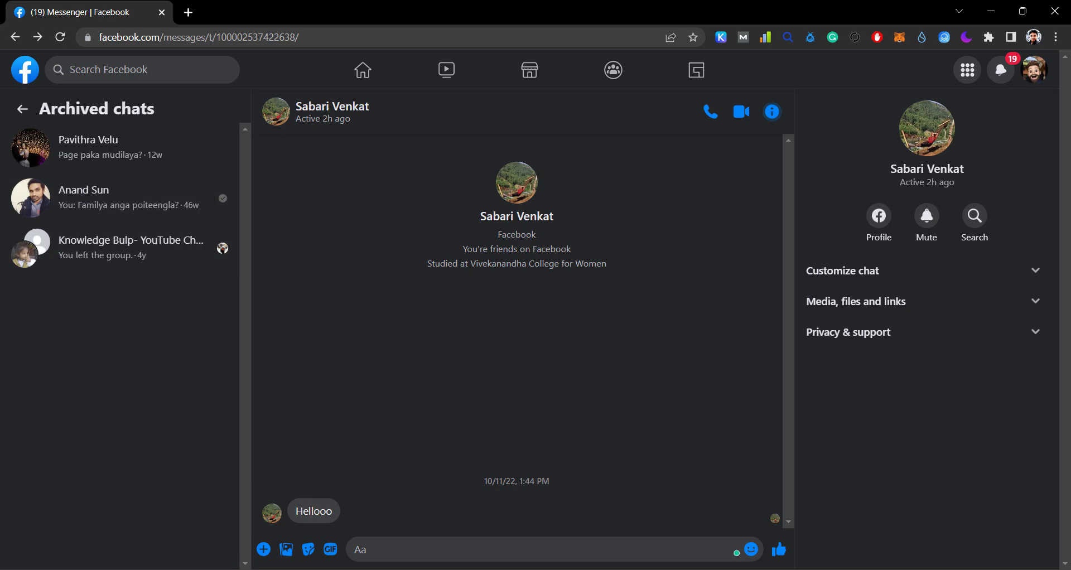
{"action": "left_click", "coordinate": [22, 109]}
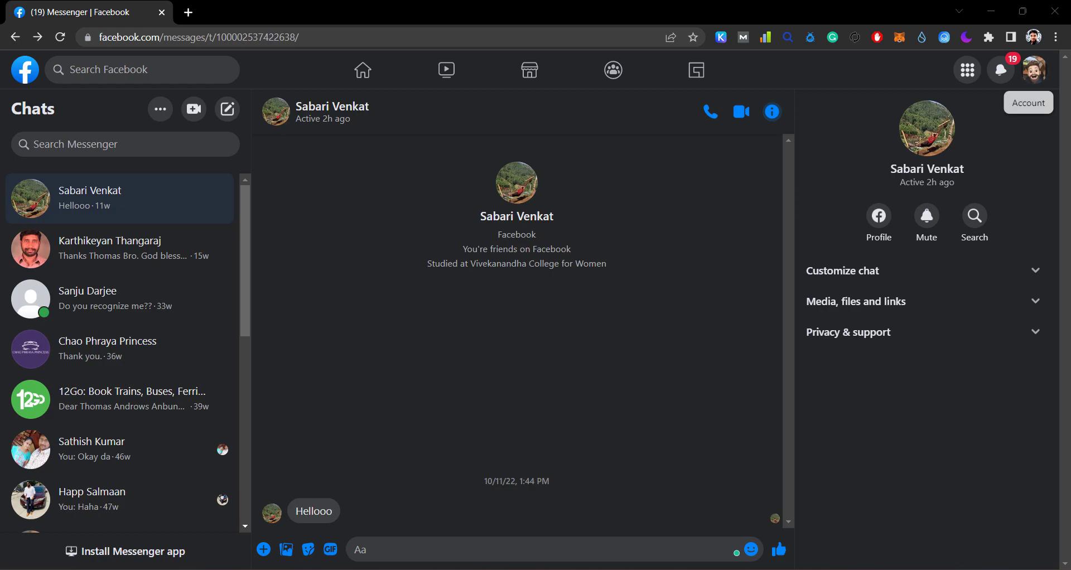
Go to the Privacy Center through the account menu's Settings & privacy.
{"action": "left_click", "coordinate": [1034, 71]}
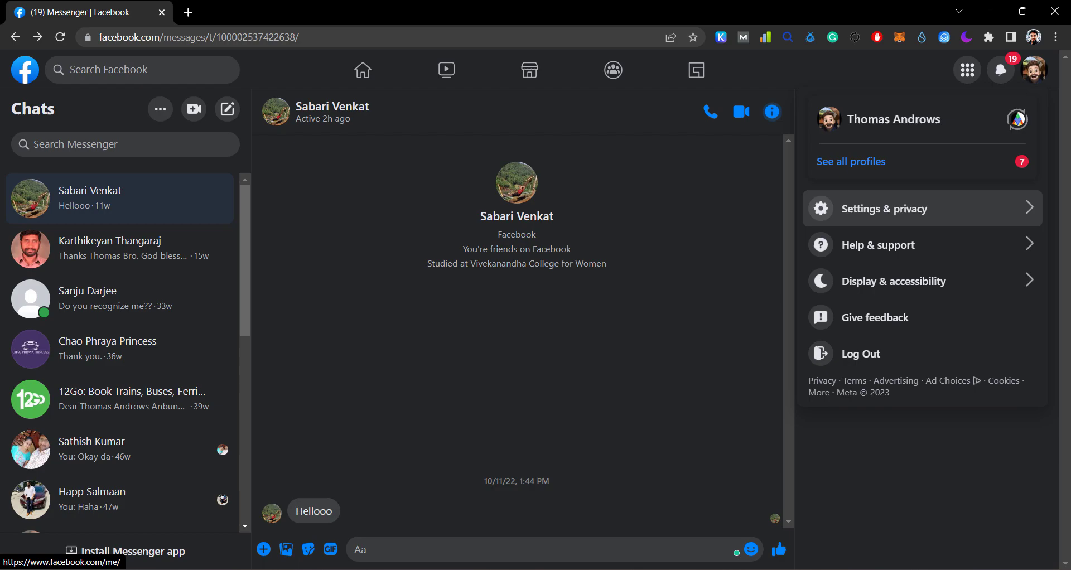
{"action": "left_click", "coordinate": [893, 209]}
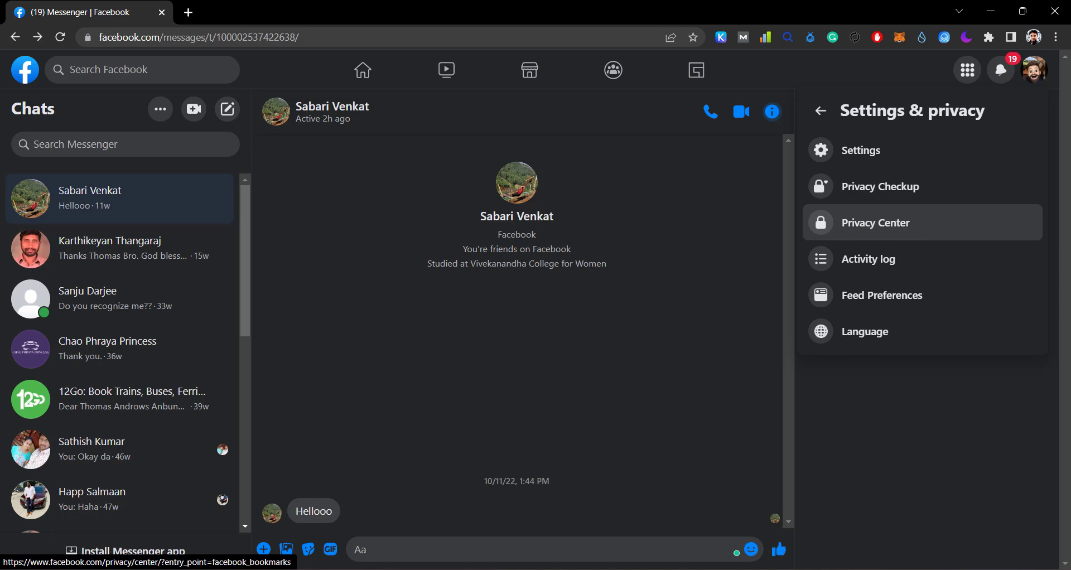
{"action": "left_click", "coordinate": [876, 222]}
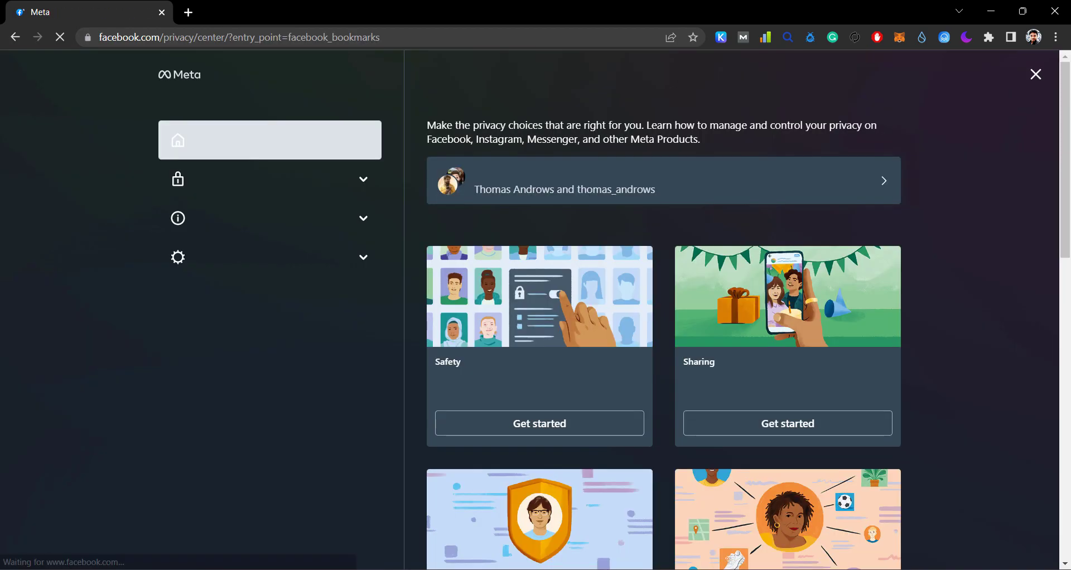
{"action": "scroll", "coordinate": [664, 335], "scroll_direction": "down", "scroll_amount": 10}
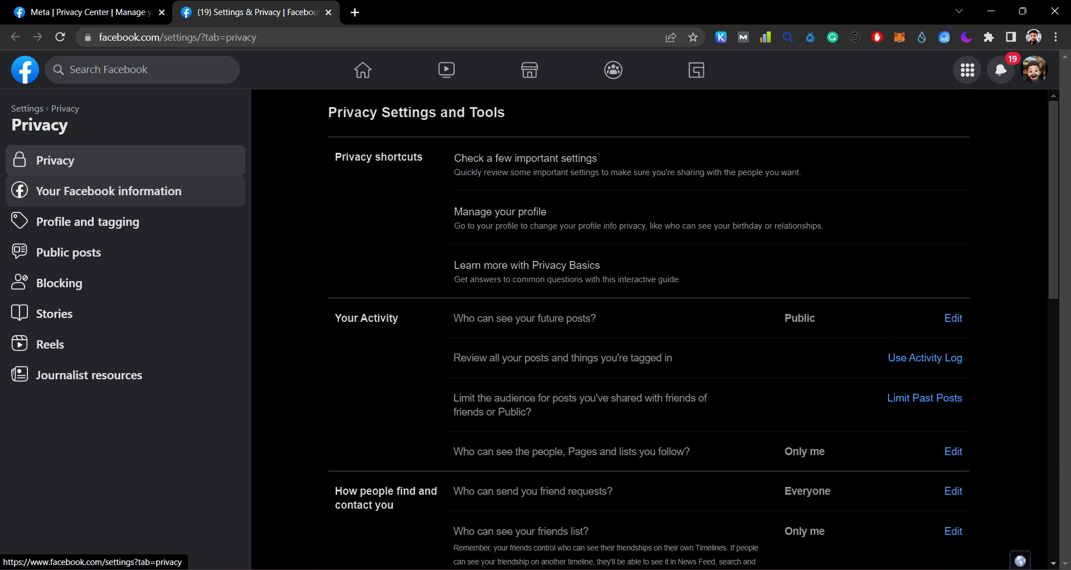
Open the Your Facebook information section to reach the Download Your Information options.
{"action": "left_click", "coordinate": [109, 191]}
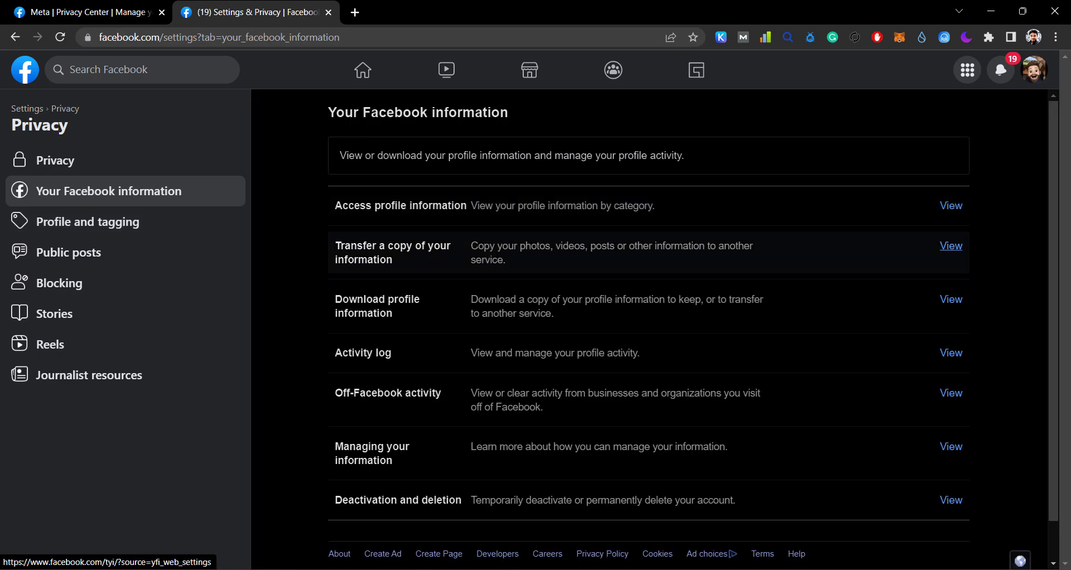
{"action": "scroll", "coordinate": [951, 245], "scroll_direction": "down", "scroll_amount": 1}
{"action": "scroll", "coordinate": [951, 245], "scroll_direction": "up", "scroll_amount": 1}
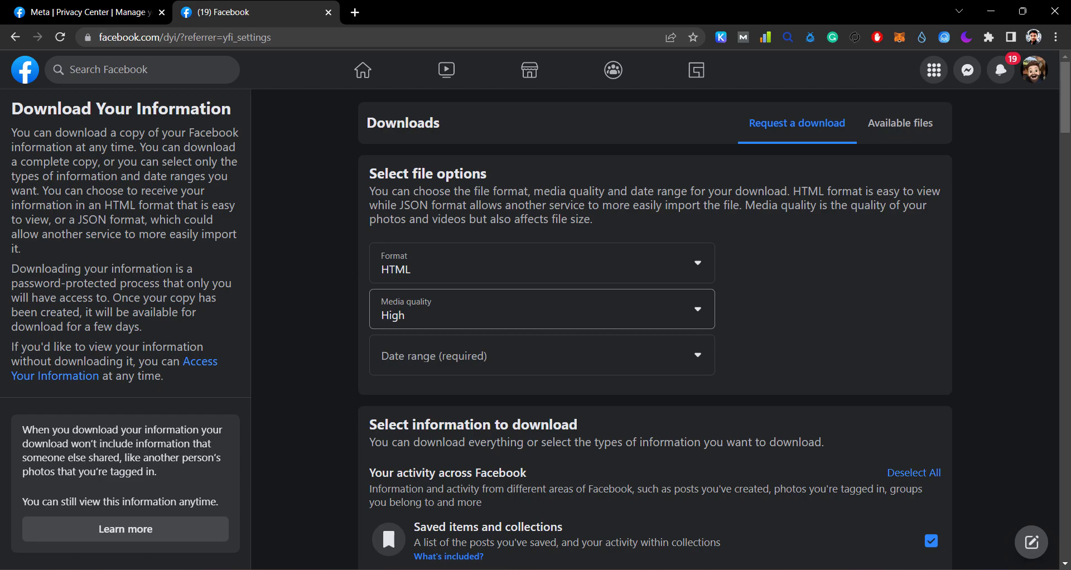
Keep media quality at High and set the date range to Last month.
{"action": "left_click", "coordinate": [536, 309]}
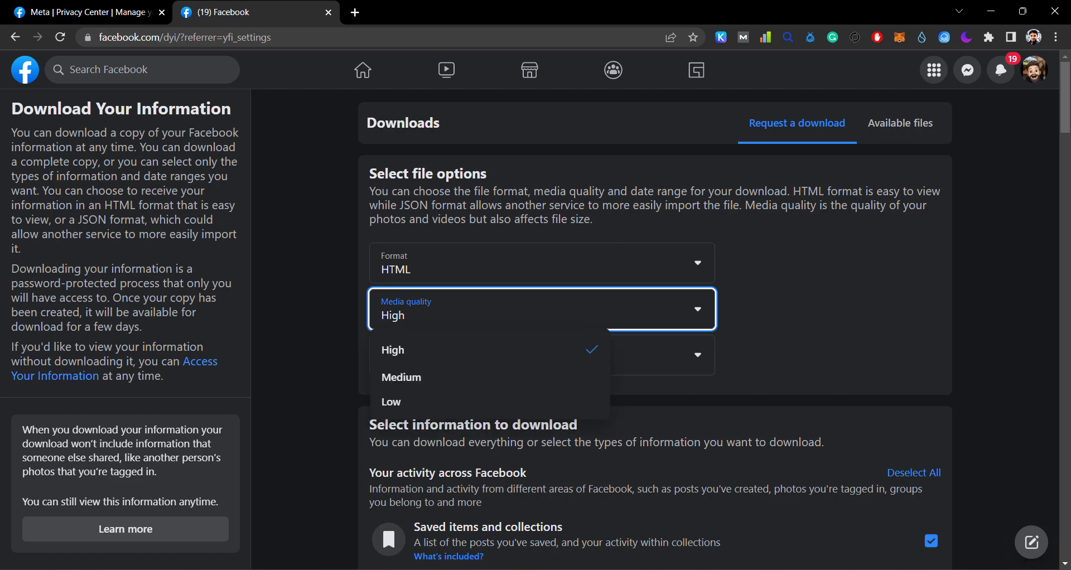
{"action": "key", "text": "Escape"}
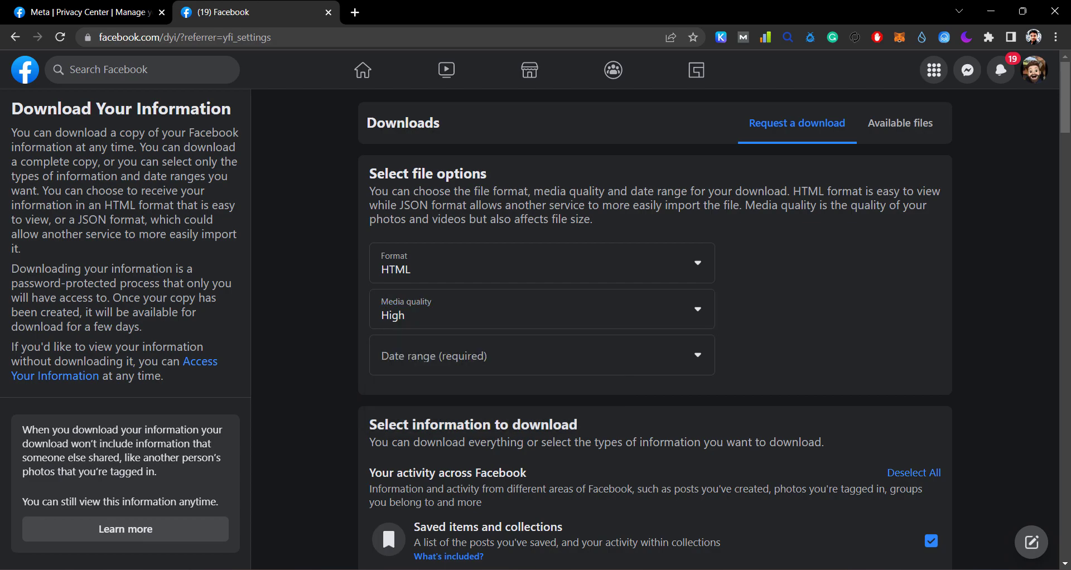
{"action": "left_click", "coordinate": [535, 309]}
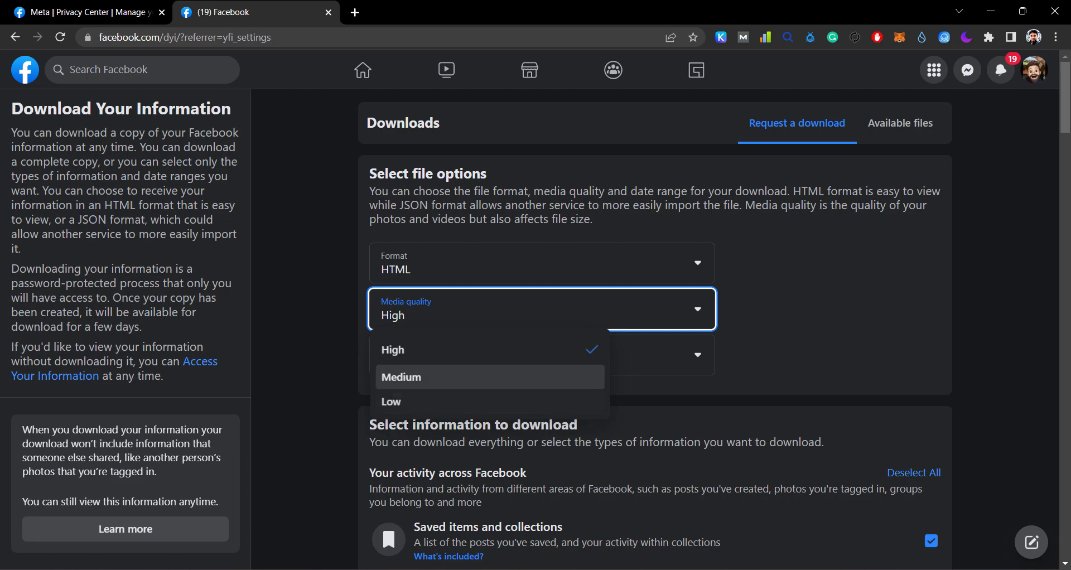
{"action": "left_click", "coordinate": [424, 350]}
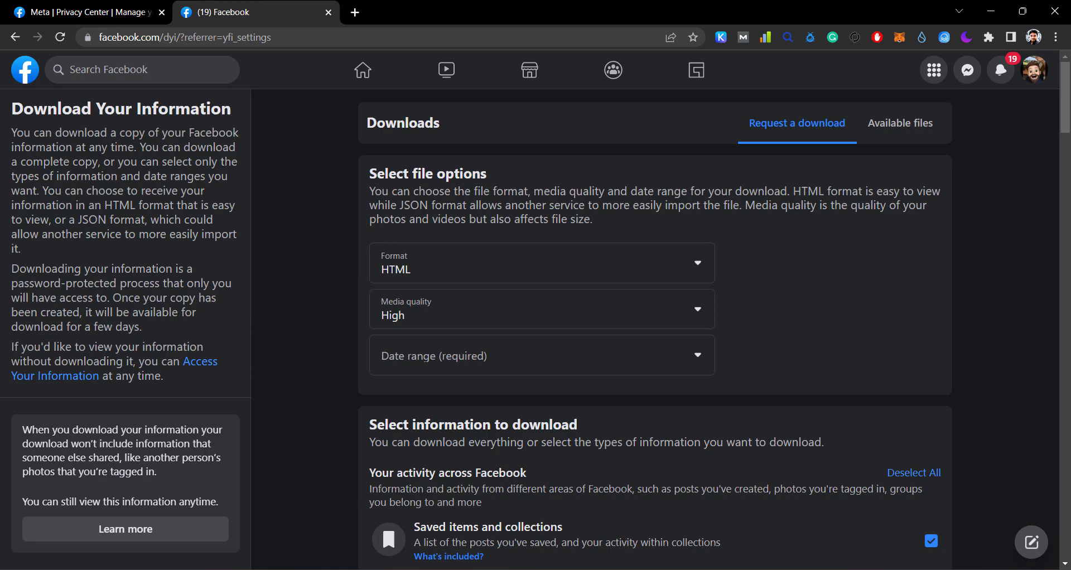
{"action": "left_click", "coordinate": [424, 355]}
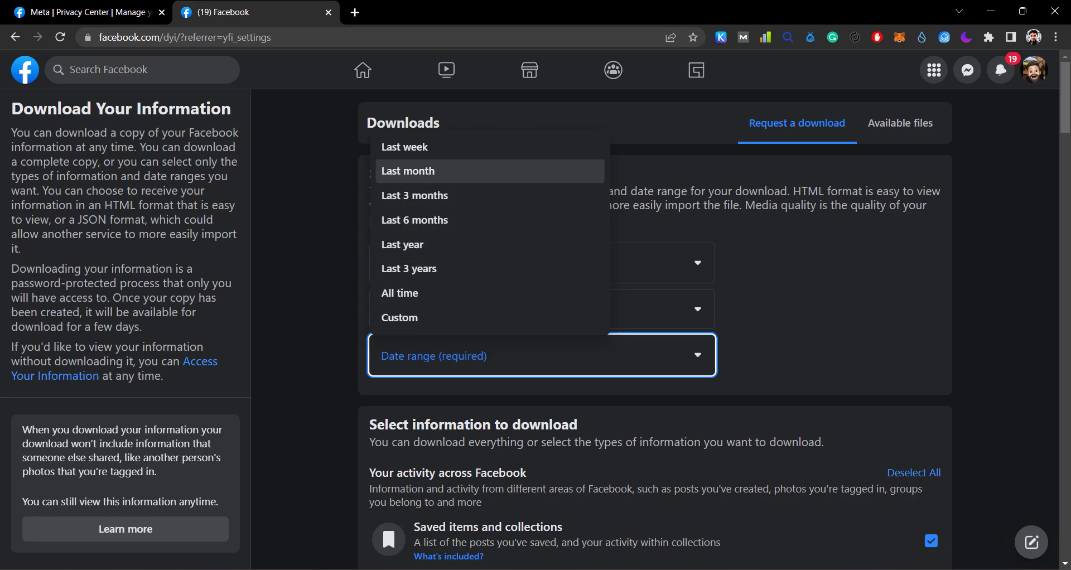
{"action": "key", "text": "Return"}
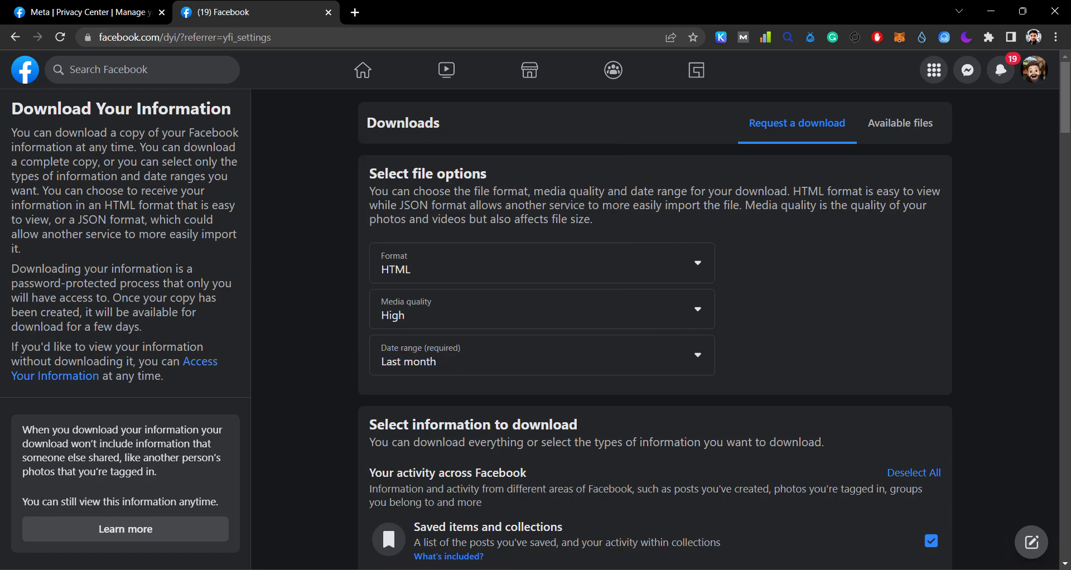
{"action": "scroll", "coordinate": [655, 335], "scroll_direction": "down", "scroll_amount": 2}
{"action": "scroll", "coordinate": [655, 311], "scroll_direction": "down", "scroll_amount": 2}
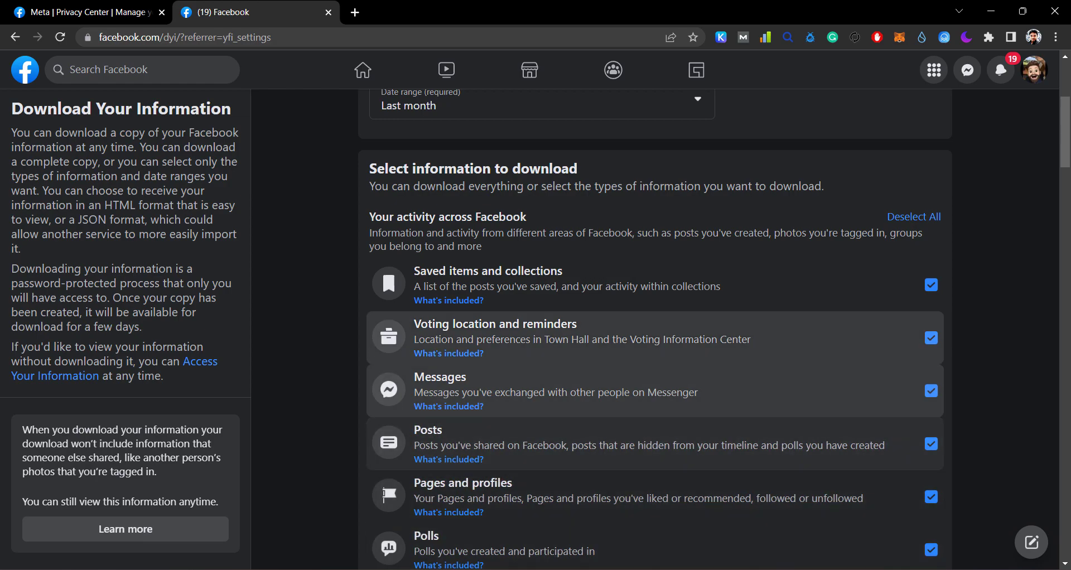
Deselect all categories, tick only Messages, and scroll down to the Request a download button.
{"action": "left_click", "coordinate": [914, 216]}
{"action": "scroll", "coordinate": [913, 216], "scroll_direction": "down", "scroll_amount": 1}
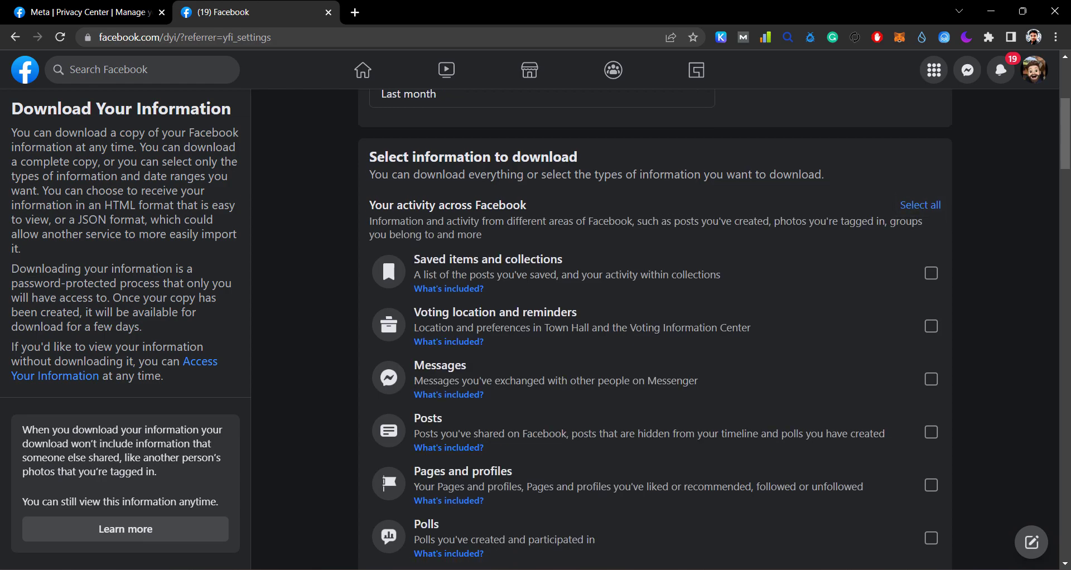
{"action": "left_click", "coordinate": [931, 316]}
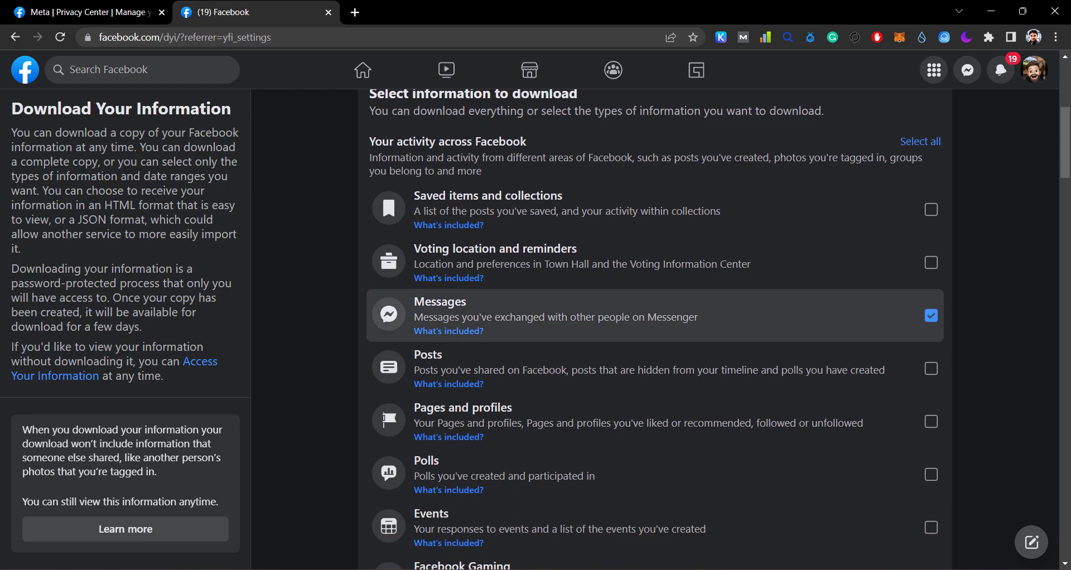
{"action": "scroll", "coordinate": [659, 329], "scroll_direction": "down", "scroll_amount": 4}
{"action": "scroll", "coordinate": [659, 246], "scroll_direction": "down", "scroll_amount": 4}
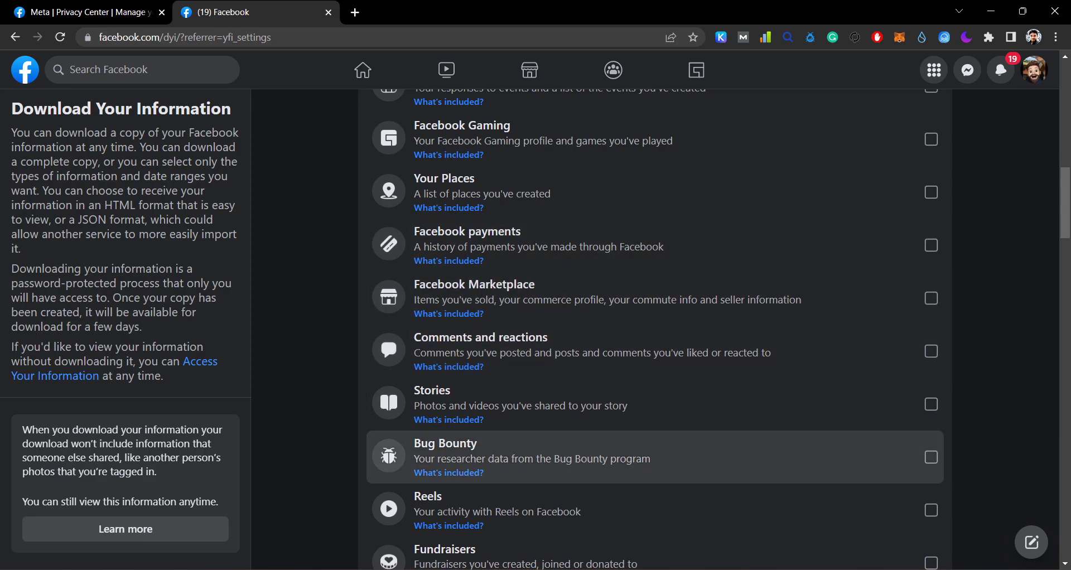
{"action": "scroll", "coordinate": [659, 412], "scroll_direction": "down", "scroll_amount": 2}
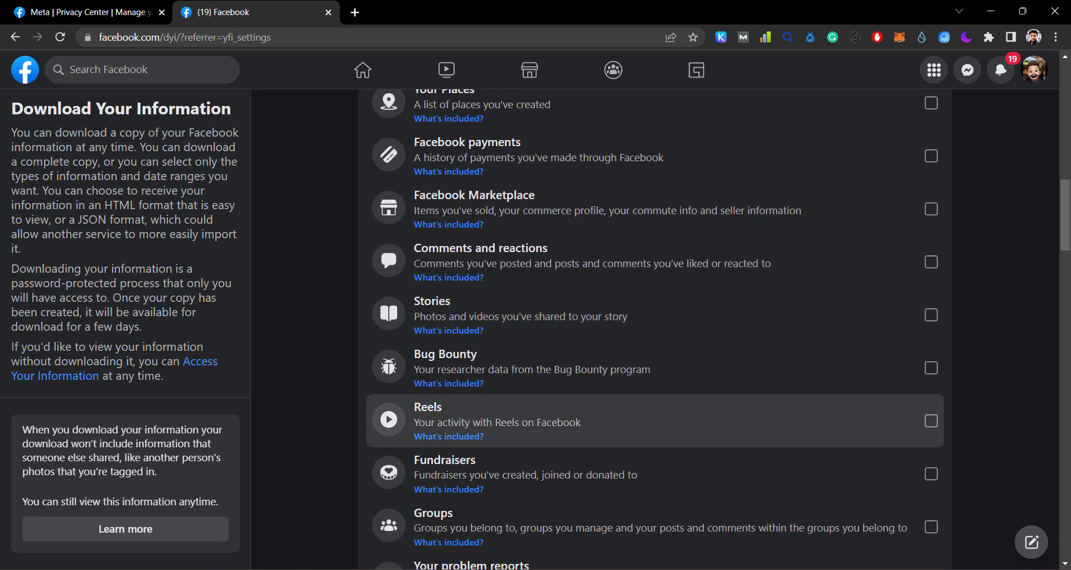
{"action": "scroll", "coordinate": [658, 418], "scroll_direction": "down", "scroll_amount": 2}
{"action": "scroll", "coordinate": [658, 418], "scroll_direction": "down", "scroll_amount": 2}
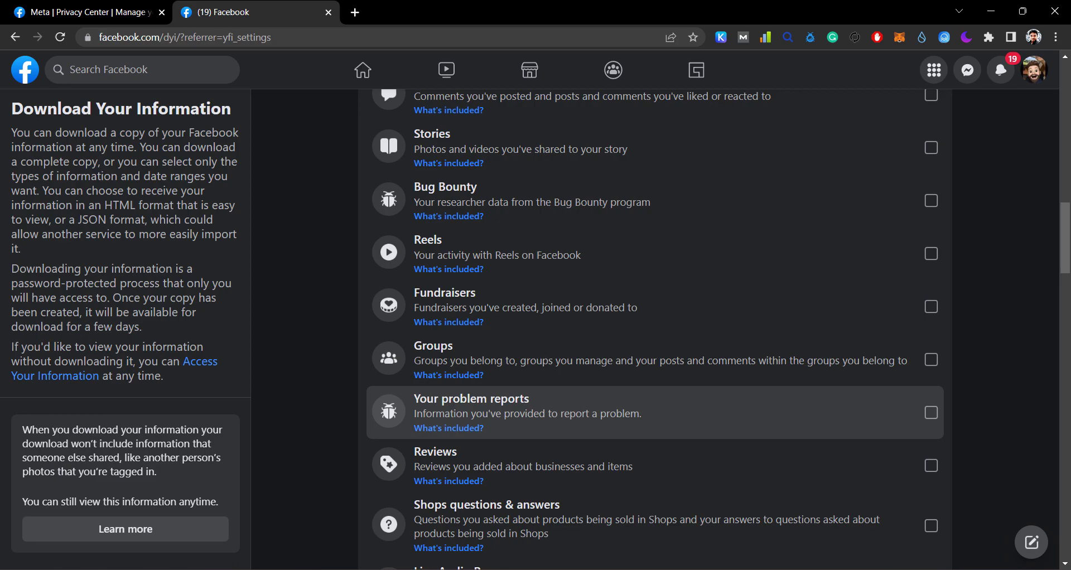
{"action": "scroll", "coordinate": [659, 329], "scroll_direction": "down", "scroll_amount": 6}
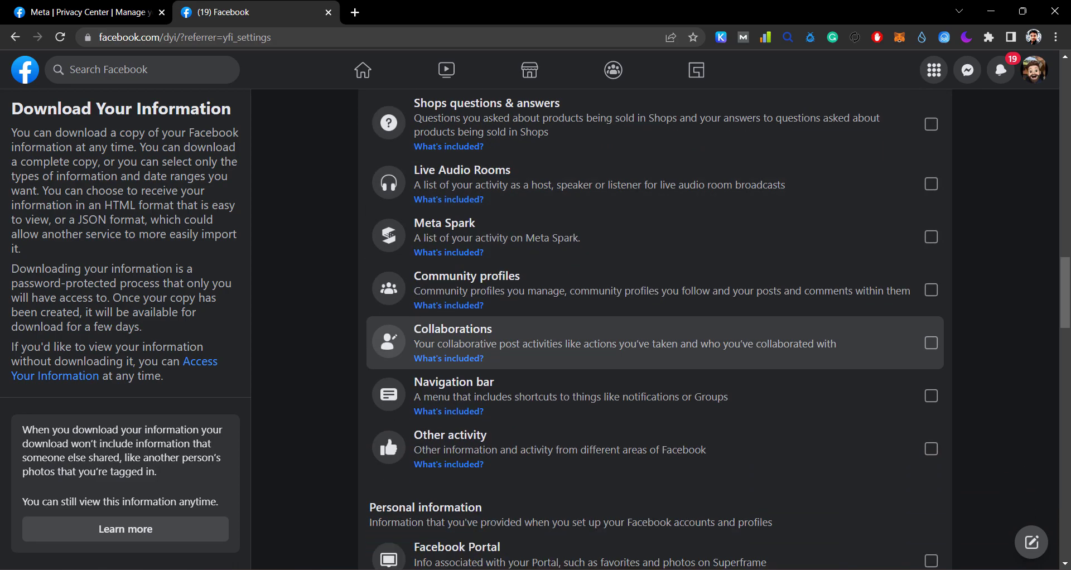
{"action": "scroll", "coordinate": [652, 340], "scroll_direction": "down", "scroll_amount": 2}
{"action": "scroll", "coordinate": [652, 329], "scroll_direction": "up", "scroll_amount": 15}
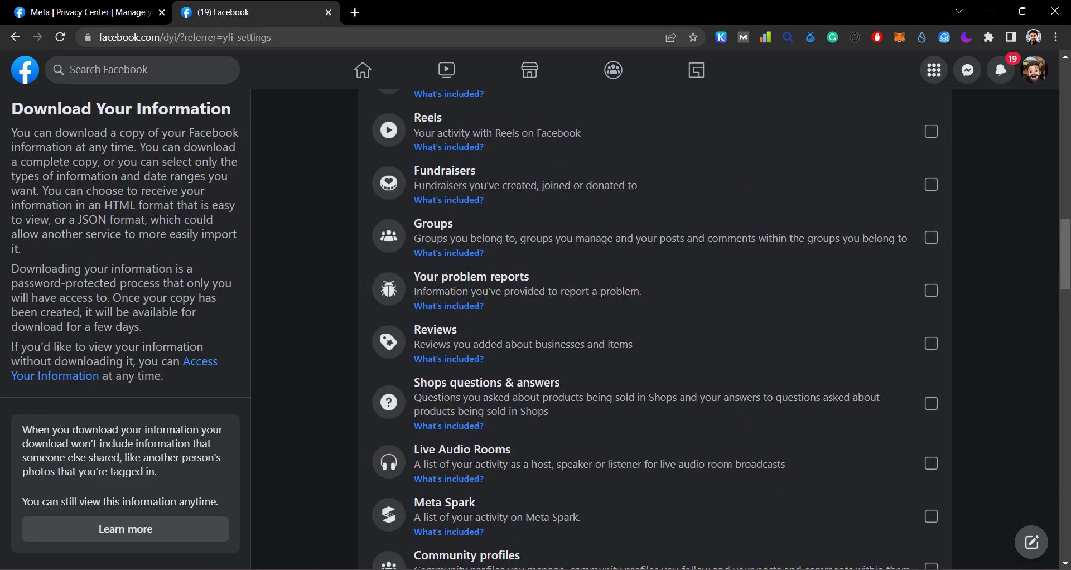
{"action": "scroll", "coordinate": [653, 328], "scroll_direction": "down", "scroll_amount": 4}
{"action": "scroll", "coordinate": [652, 329], "scroll_direction": "up", "scroll_amount": 20}
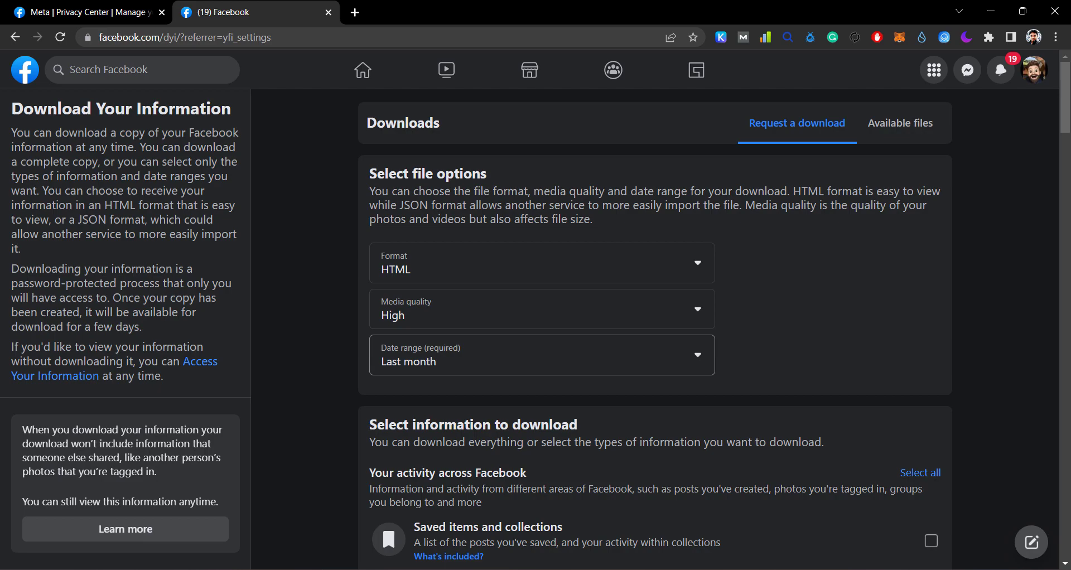
{"action": "scroll", "coordinate": [653, 329], "scroll_direction": "down", "scroll_amount": 20}
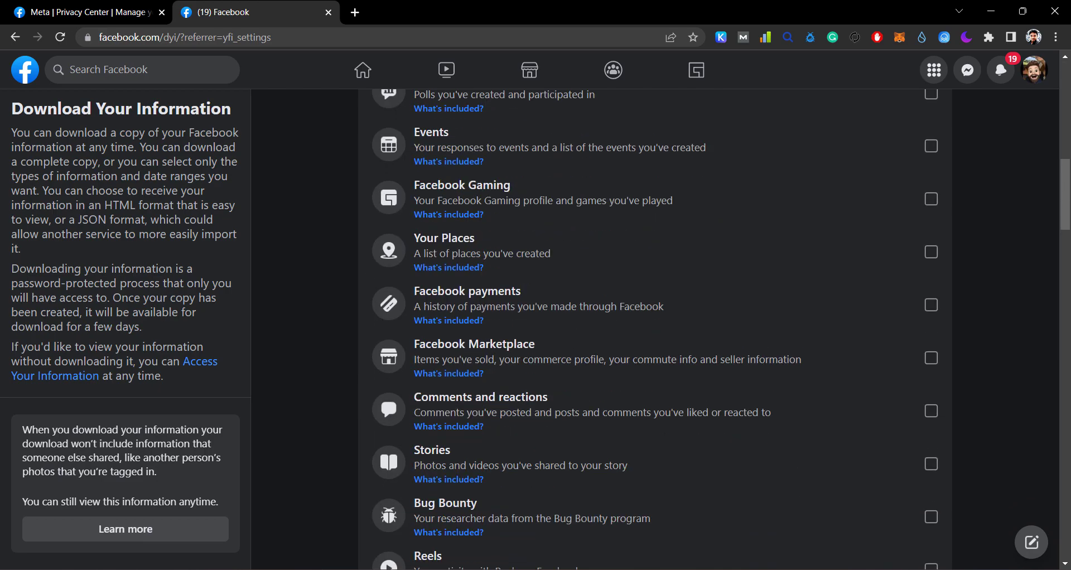
{"action": "scroll", "coordinate": [652, 329], "scroll_direction": "down", "scroll_amount": 10}
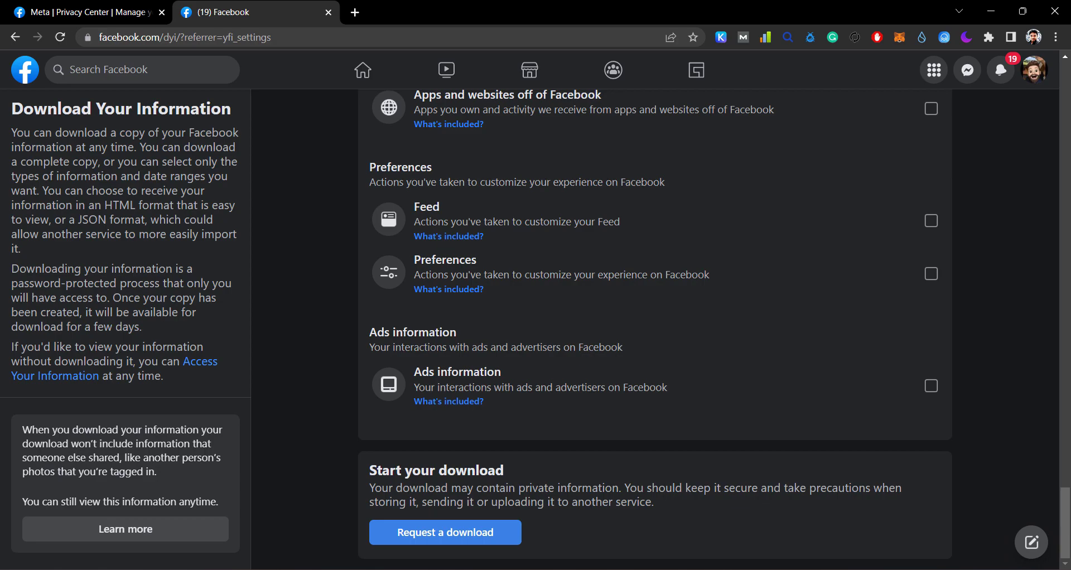
Submit the request for last month's Messages in HTML at High quality.
{"action": "left_click", "coordinate": [445, 532]}
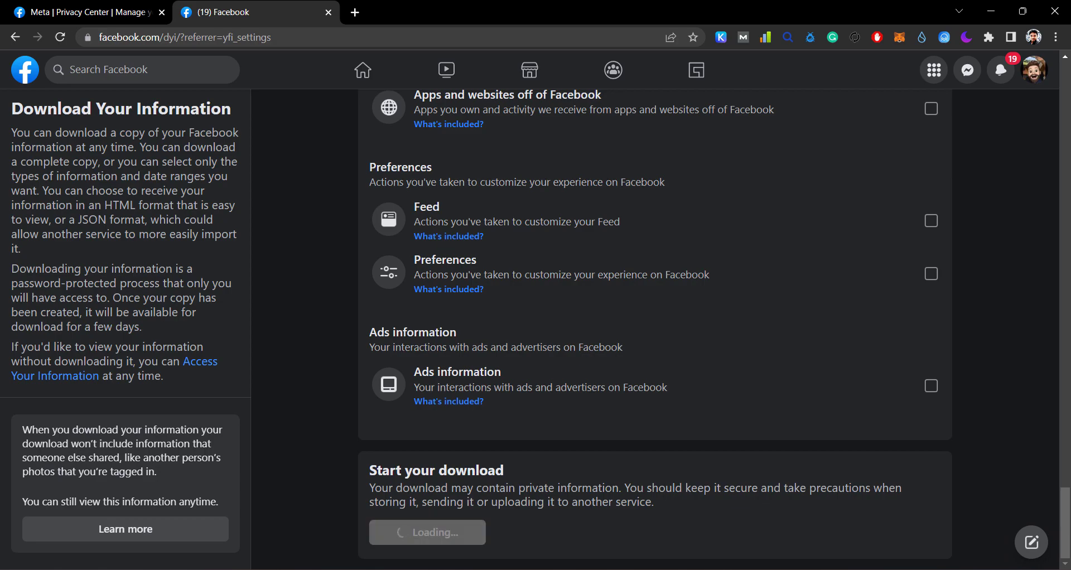